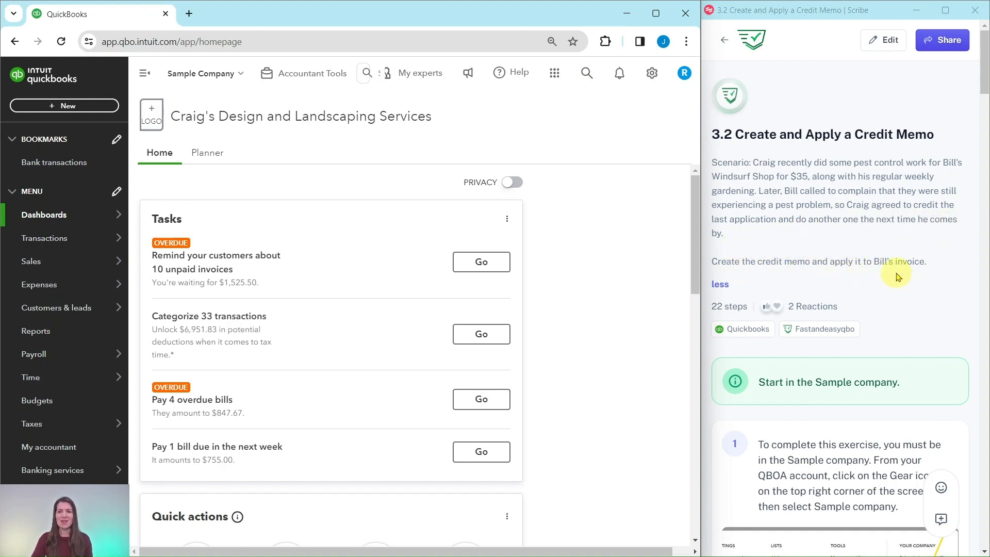
Start a new credit memo in the sample company, following the exercise guide.
{"action": "scroll", "coordinate": [897, 277], "scroll_direction": "down", "scroll_amount": 6}
{"action": "scroll", "coordinate": [825, 129], "scroll_direction": "up", "scroll_amount": 1}
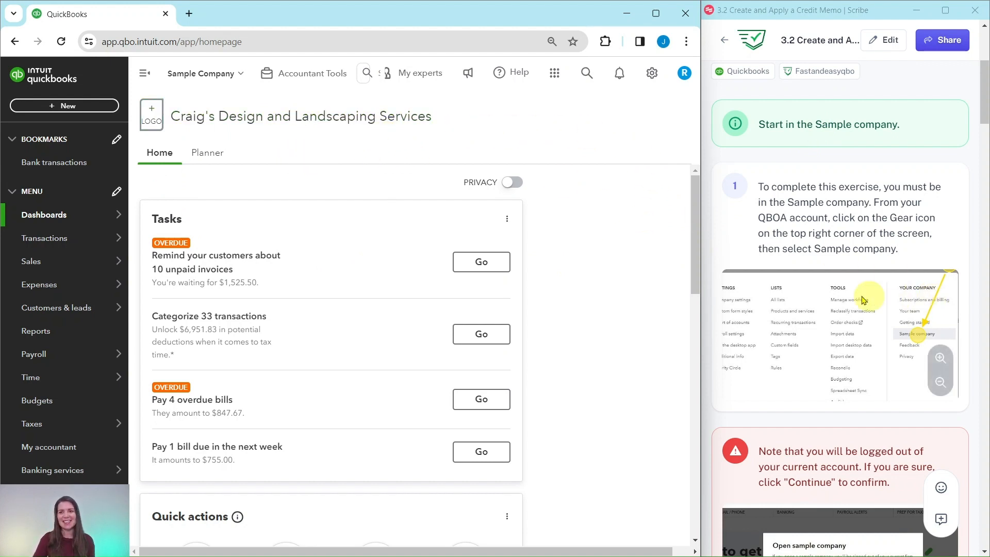
{"action": "scroll", "coordinate": [845, 263], "scroll_direction": "down", "scroll_amount": 5}
{"action": "scroll", "coordinate": [824, 292], "scroll_direction": "down", "scroll_amount": 6}
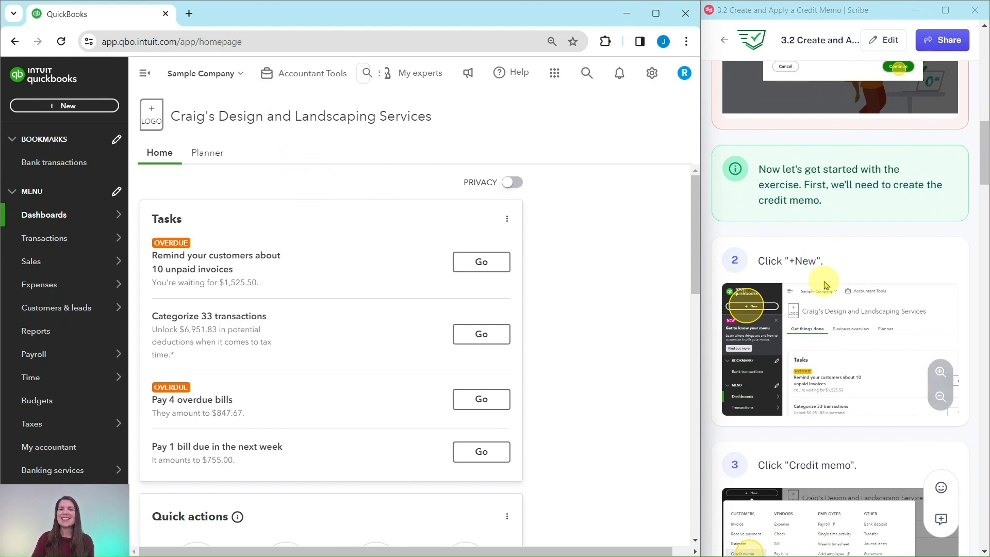
{"action": "scroll", "coordinate": [829, 280], "scroll_direction": "down", "scroll_amount": 1}
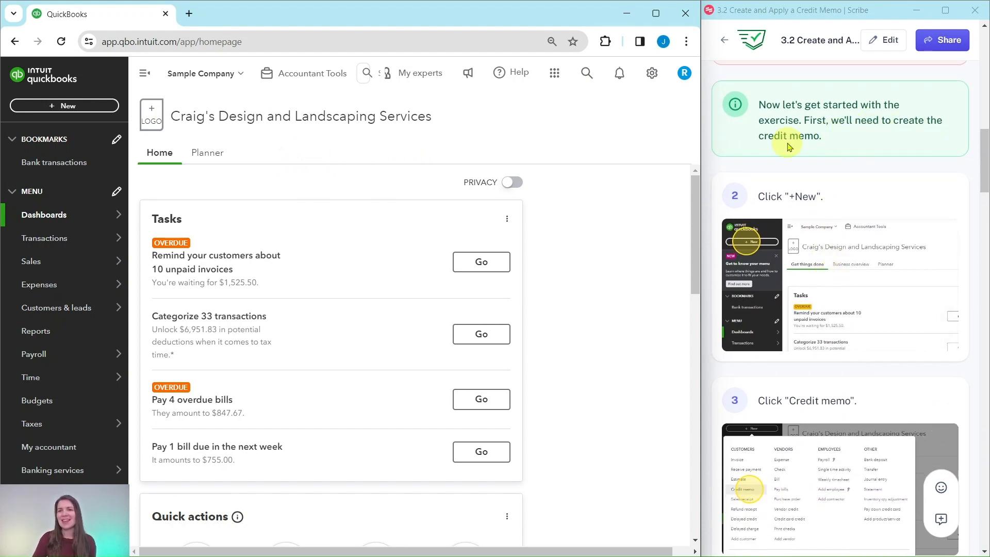
{"action": "scroll", "coordinate": [787, 146], "scroll_direction": "down", "scroll_amount": 1}
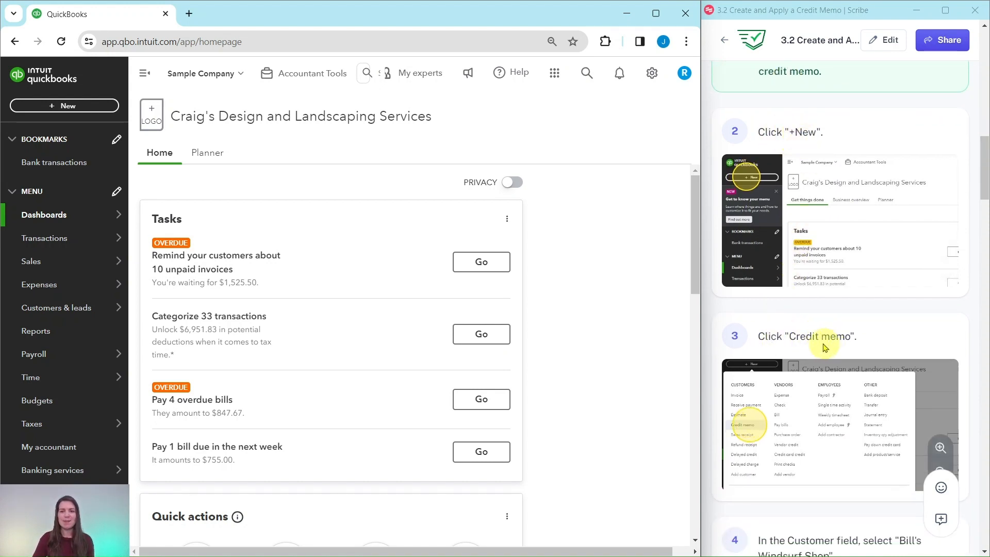
{"action": "left_click", "coordinate": [64, 109]}
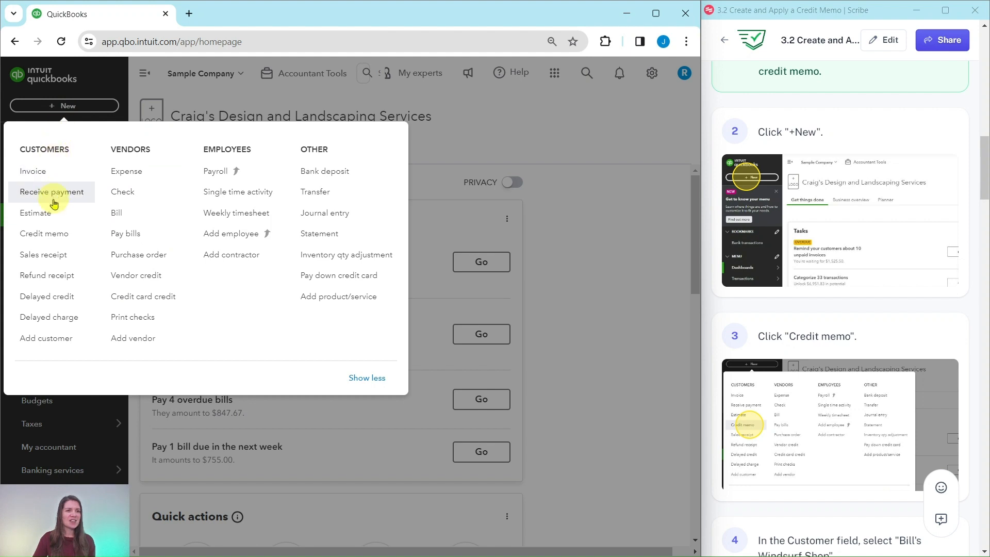
{"action": "left_click", "coordinate": [37, 235]}
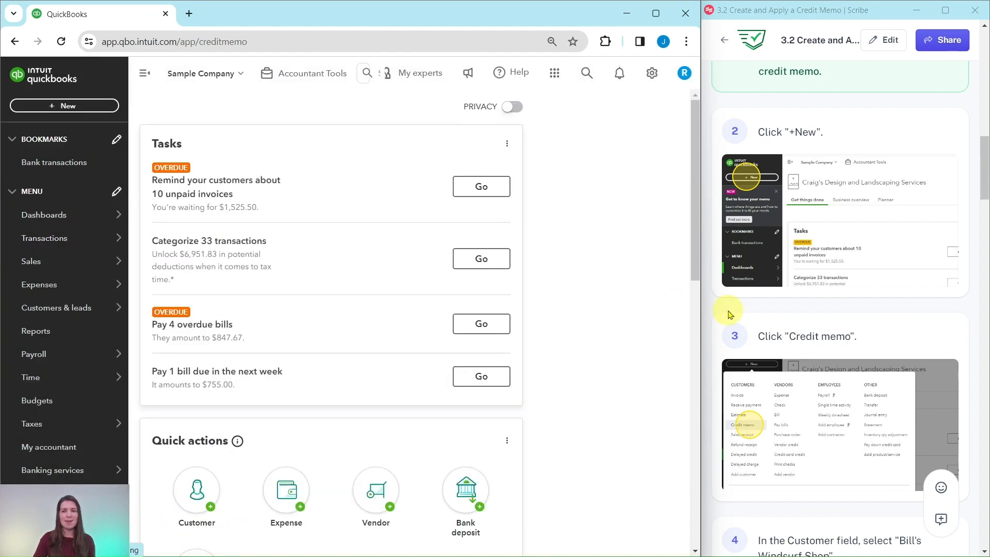
Choose Bill's Windsurf Shop as the customer of the credit memo.
{"action": "scroll", "coordinate": [794, 297], "scroll_direction": "down", "scroll_amount": 8}
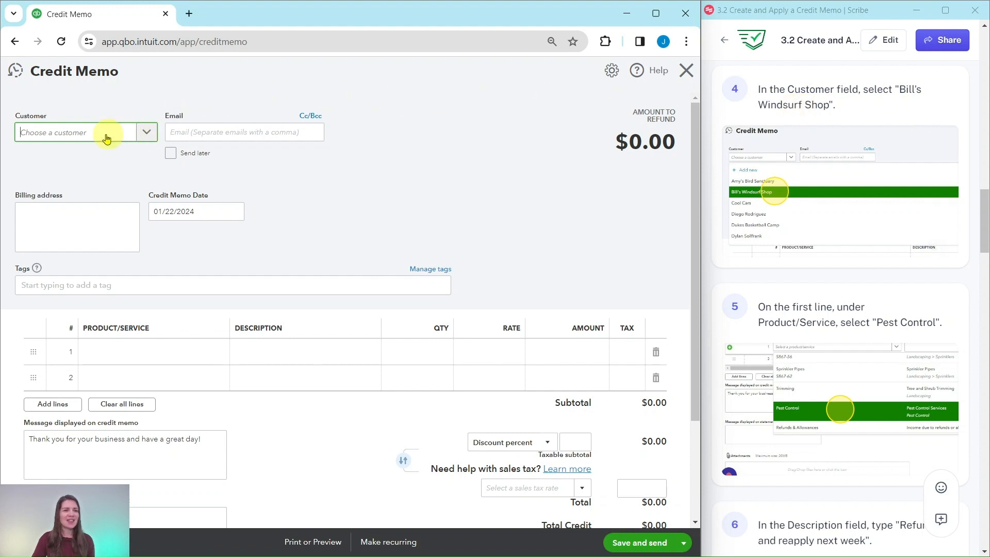
{"action": "left_click", "coordinate": [147, 135]}
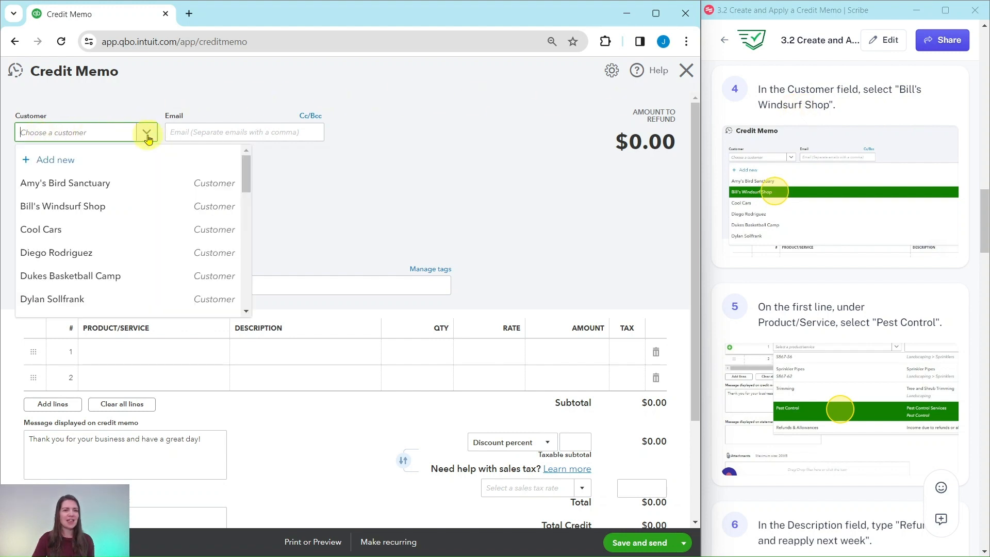
{"action": "left_click", "coordinate": [65, 207]}
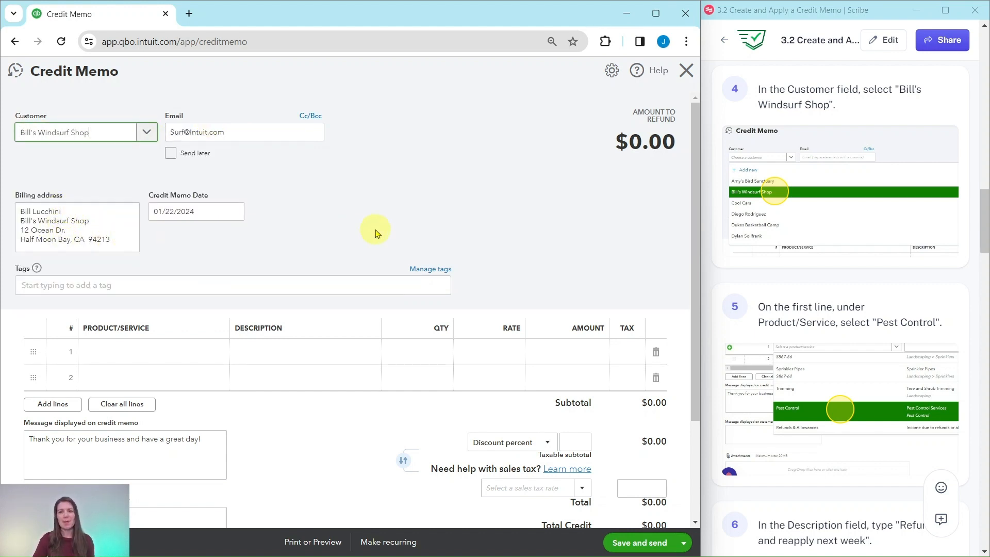
Select Pest Control as the product/service on the credit memo's first line.
{"action": "scroll", "coordinate": [758, 281], "scroll_direction": "down", "scroll_amount": 3}
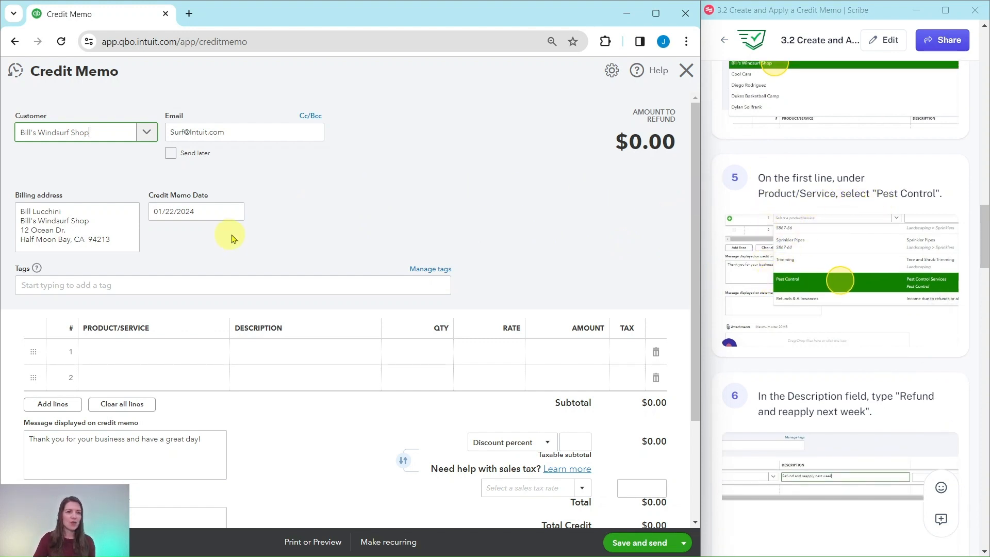
{"action": "left_click", "coordinate": [156, 351]}
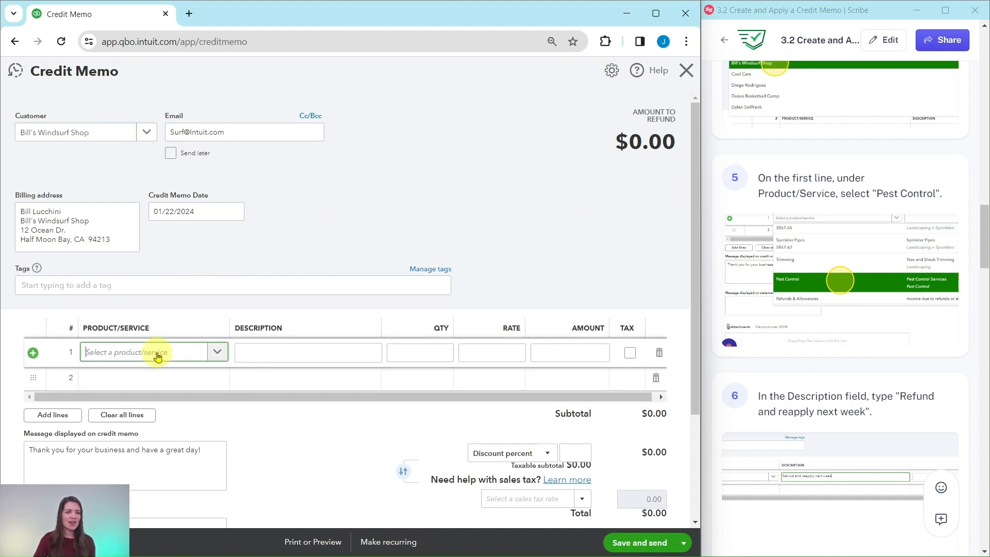
{"action": "left_click", "coordinate": [160, 354]}
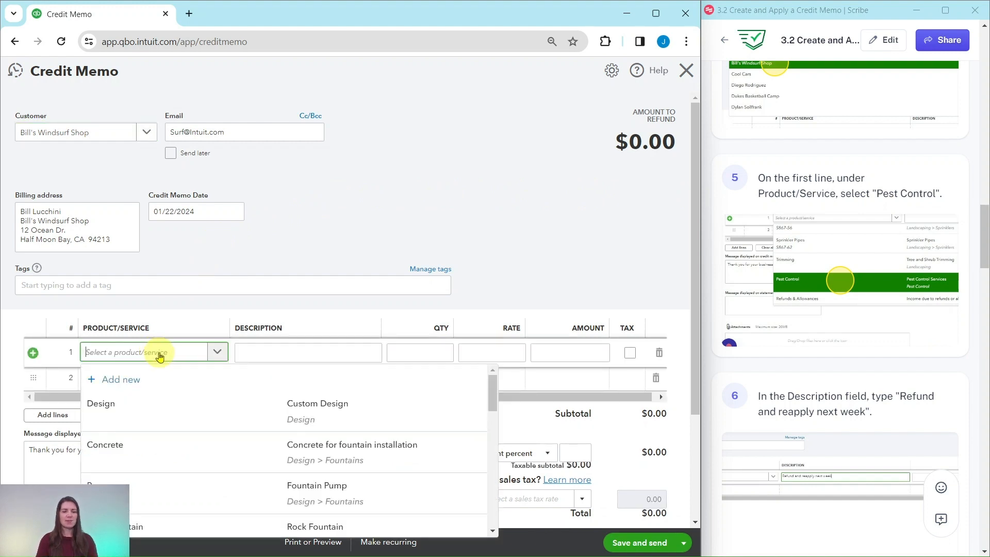
{"action": "type", "text": "pest"}
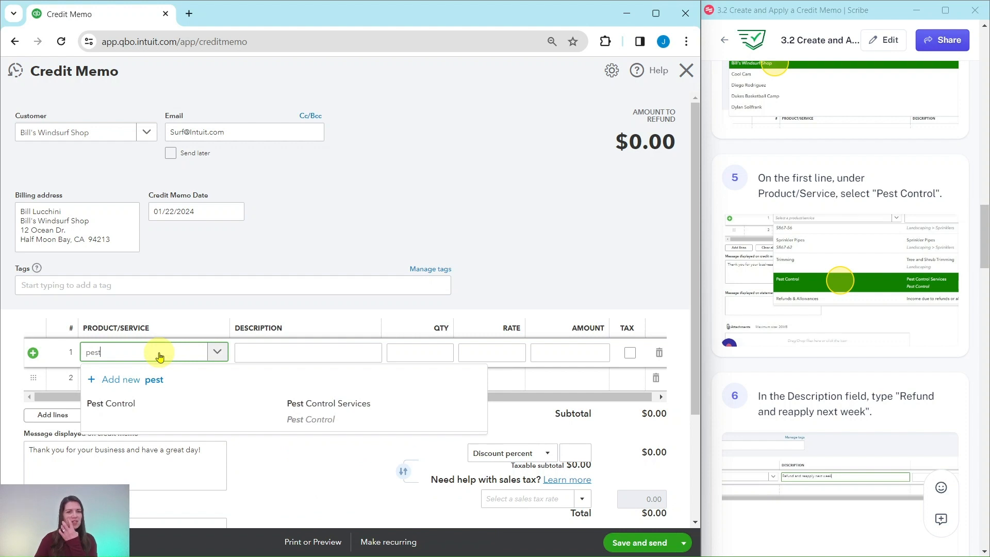
{"action": "left_click", "coordinate": [230, 415]}
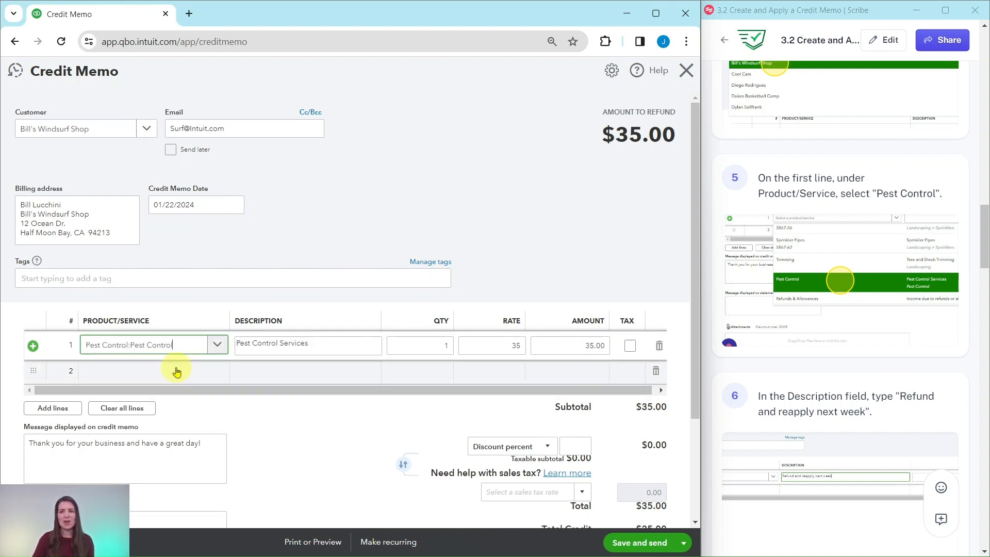
Replace the first line's description with "Refund and reapply next week", and save and close the credit memo.
{"action": "scroll", "coordinate": [804, 399], "scroll_direction": "down", "scroll_amount": 3}
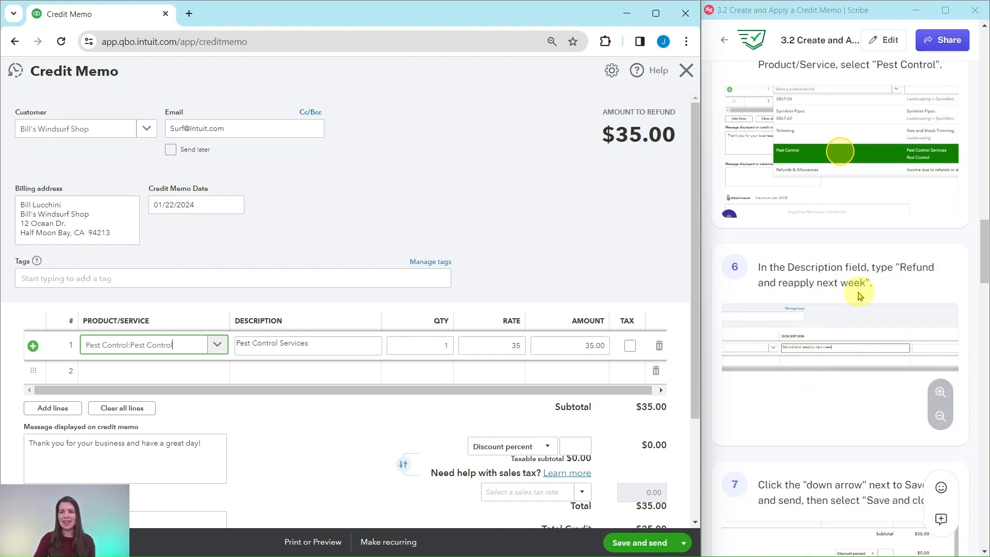
{"action": "left_click", "coordinate": [319, 343]}
{"action": "triple_click", "coordinate": [326, 342]}
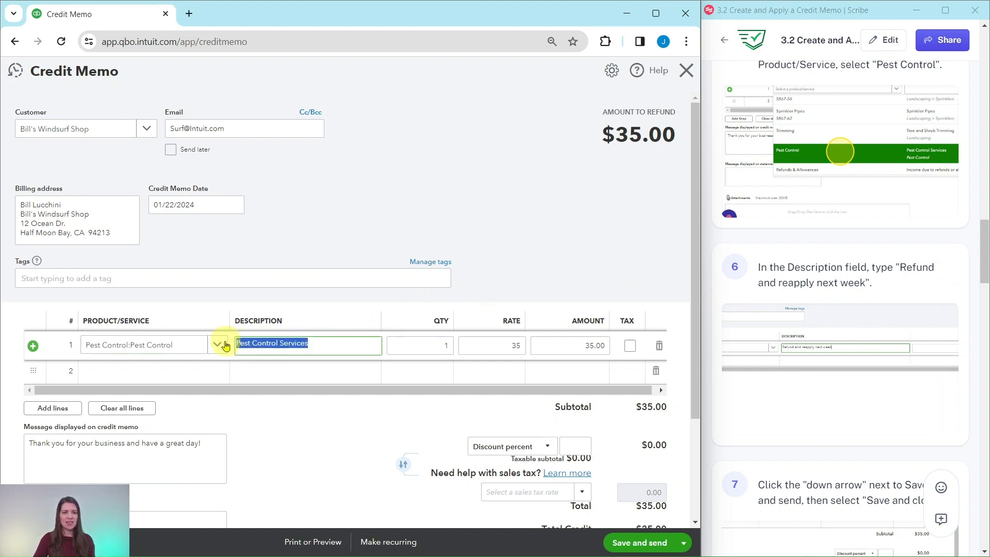
{"action": "key", "text": "BackSpace"}
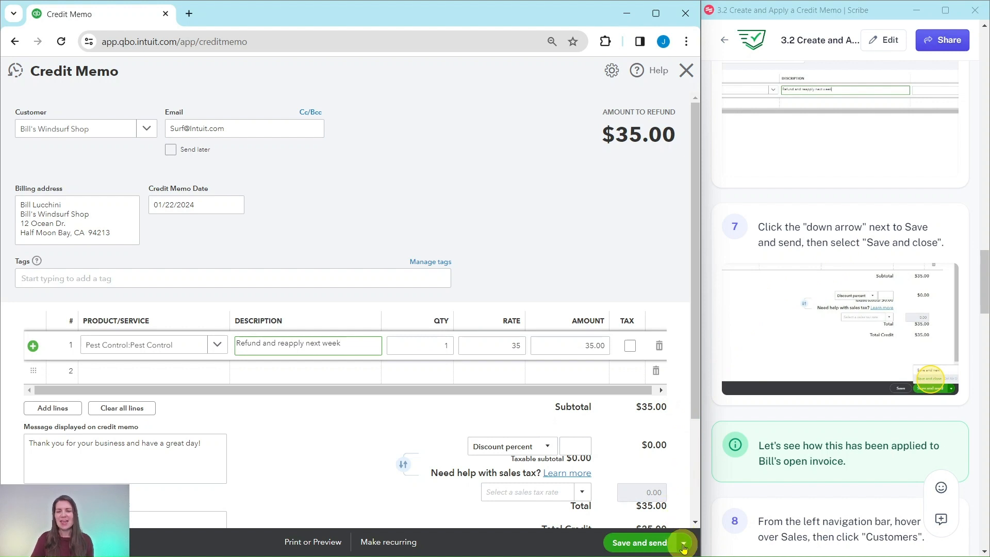
{"action": "left_click", "coordinate": [684, 543]}
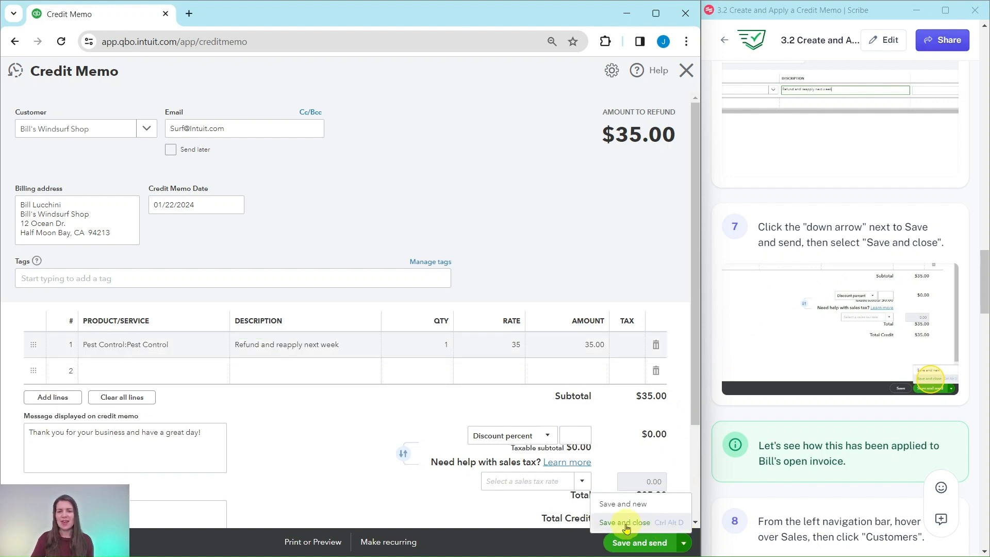
{"action": "left_click", "coordinate": [624, 522]}
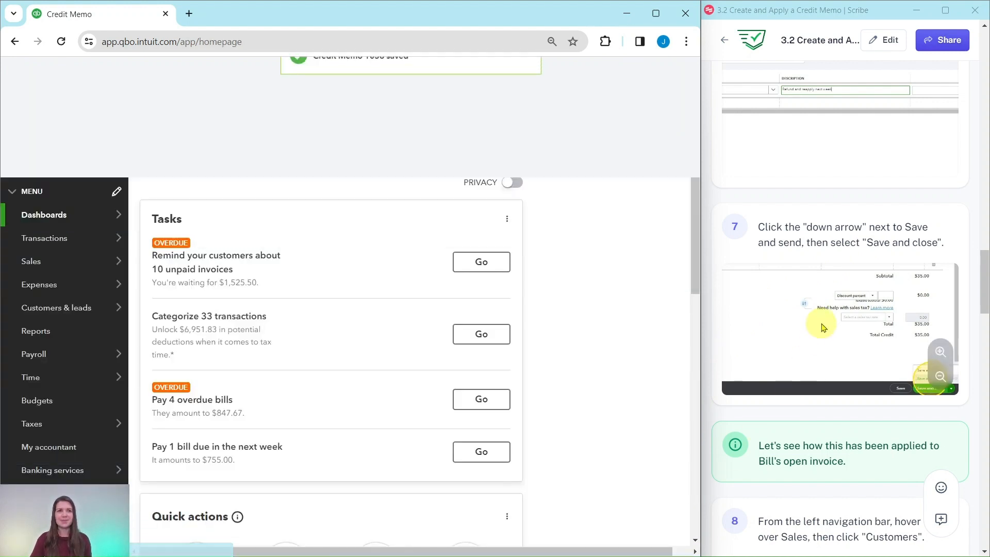
Open the Bill's Windsurf Shop record from the list of sales customers.
{"action": "scroll", "coordinate": [784, 279], "scroll_direction": "down", "scroll_amount": 7}
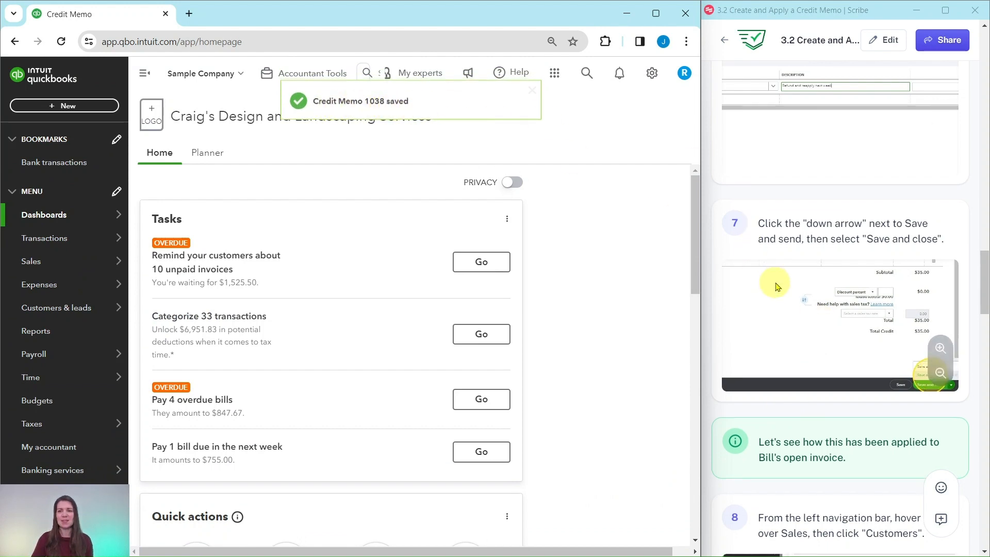
{"action": "scroll", "coordinate": [802, 220], "scroll_direction": "up", "scroll_amount": 3}
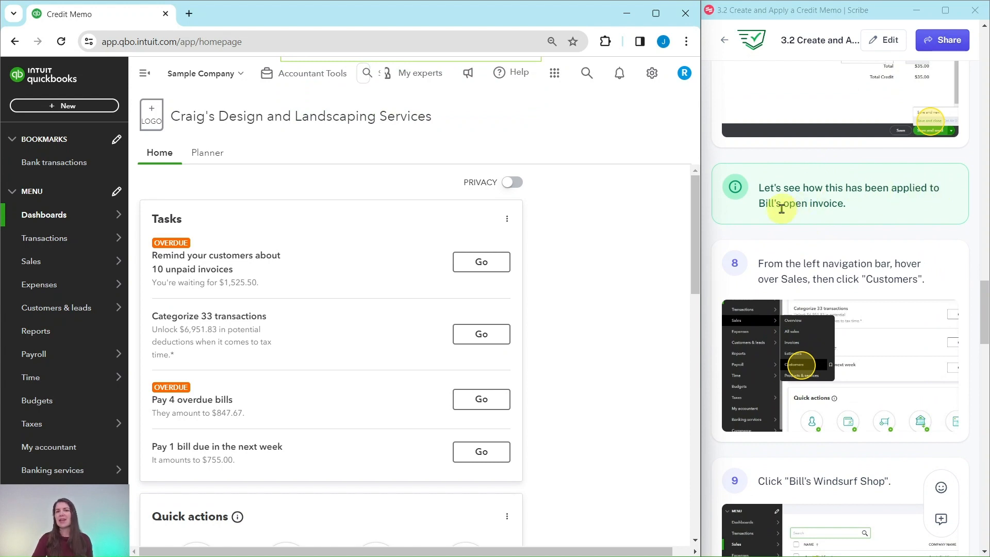
{"action": "scroll", "coordinate": [782, 207], "scroll_direction": "down", "scroll_amount": 3}
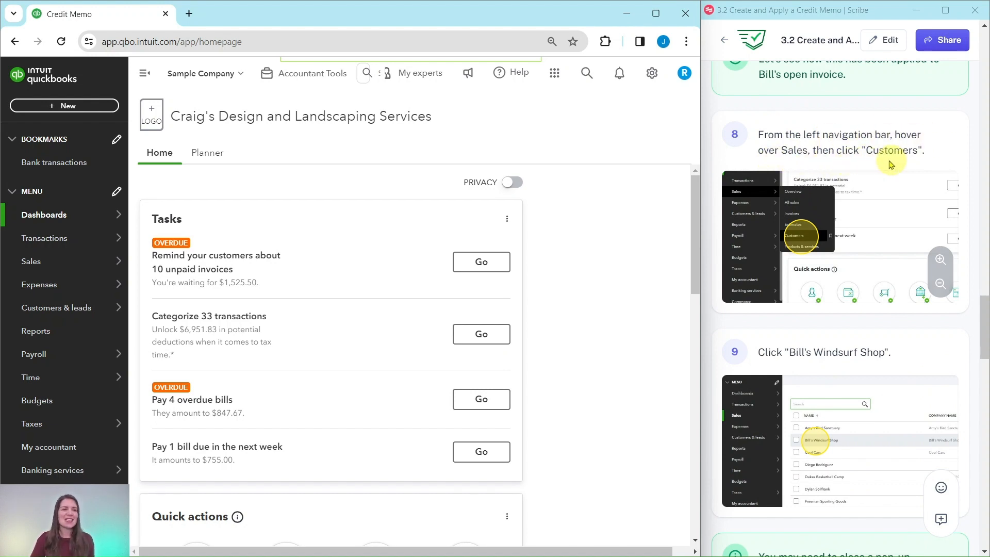
{"action": "mouse_move", "coordinate": [92, 223]}
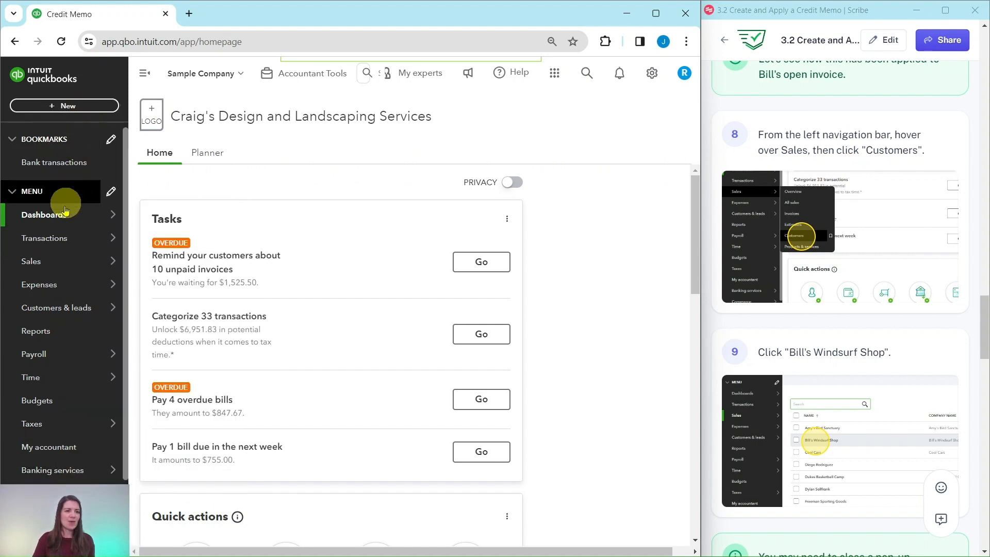
{"action": "mouse_move", "coordinate": [31, 261]}
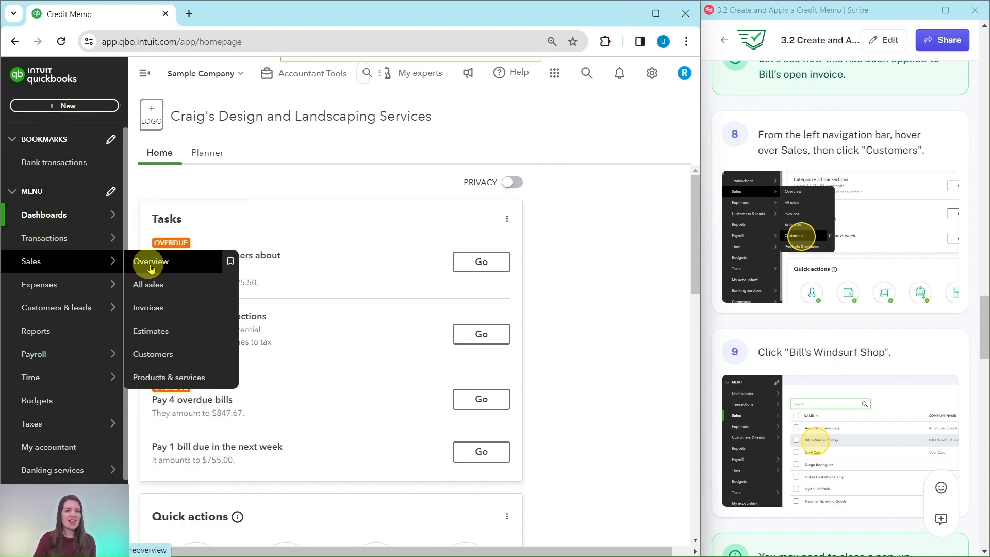
{"action": "left_click", "coordinate": [155, 356]}
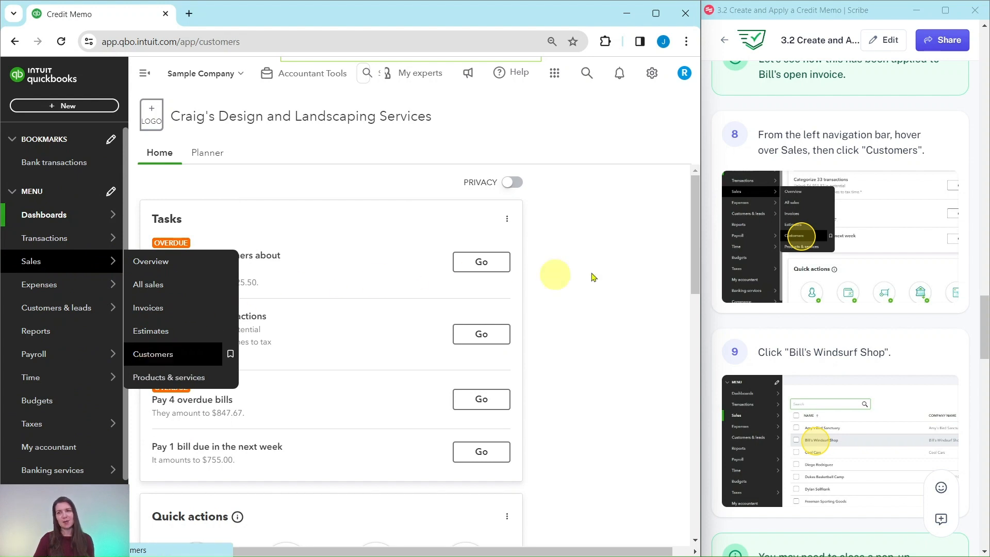
{"action": "scroll", "coordinate": [821, 275], "scroll_direction": "down", "scroll_amount": 4}
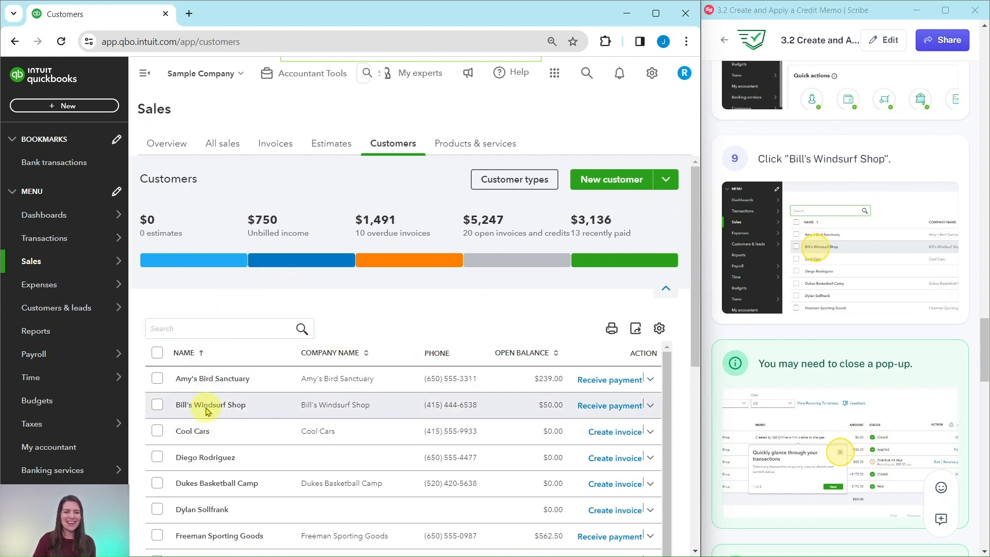
{"action": "left_click", "coordinate": [206, 408]}
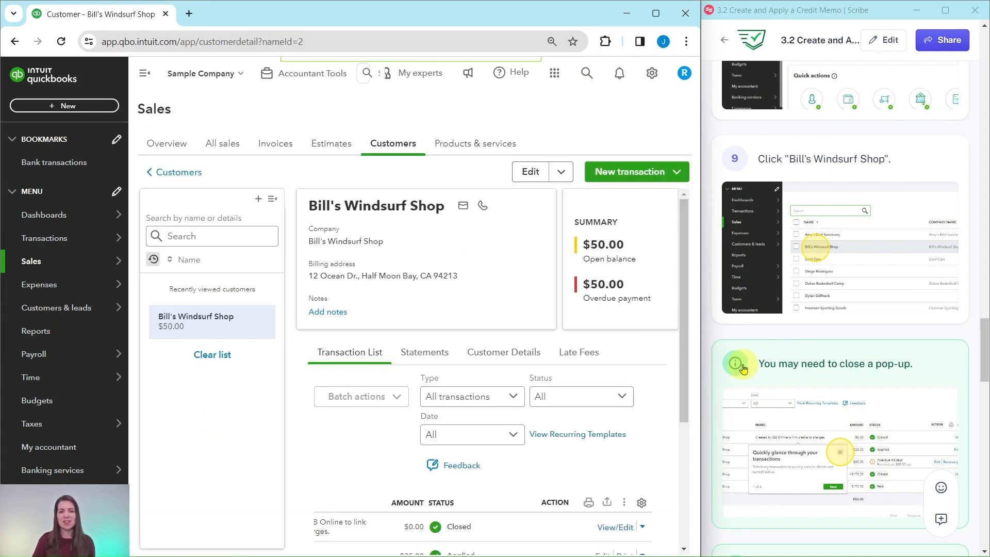
Dismiss the "Quickly glance through your transactions" pop-up and collapse the customer list beside the Bill's Windsurf Shop record.
{"action": "scroll", "coordinate": [807, 328], "scroll_direction": "down", "scroll_amount": 5}
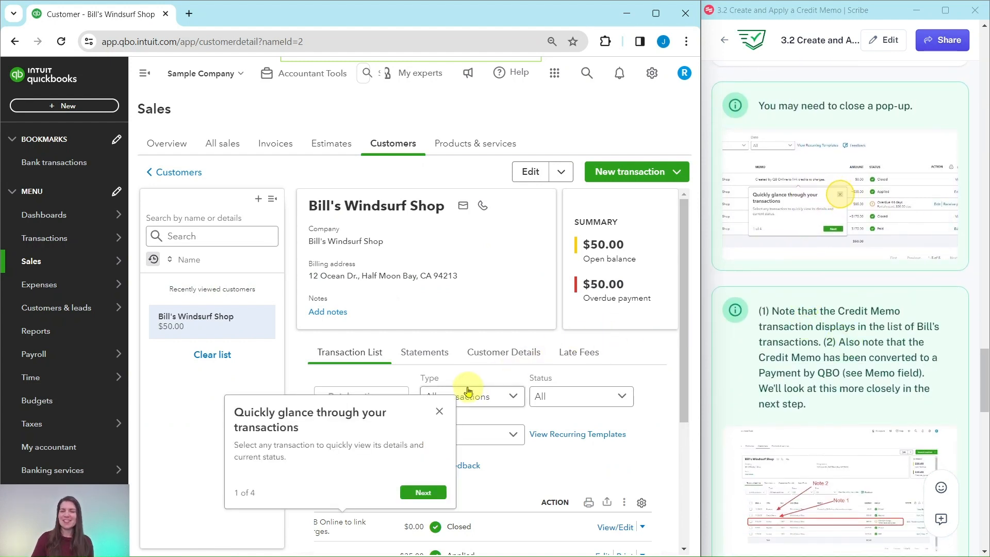
{"action": "left_click", "coordinate": [440, 412]}
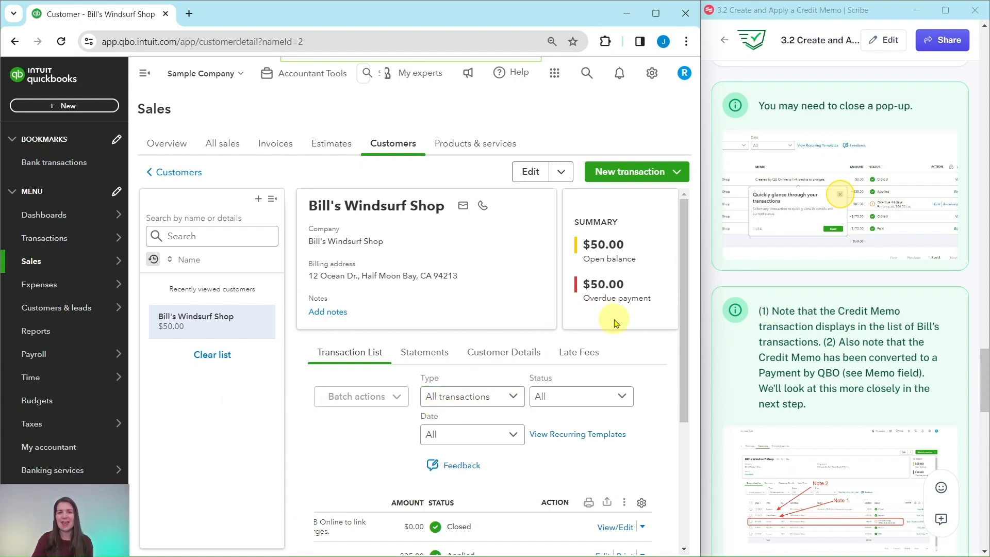
{"action": "scroll", "coordinate": [835, 320], "scroll_direction": "down", "scroll_amount": 2}
{"action": "scroll", "coordinate": [835, 321], "scroll_direction": "down", "scroll_amount": 2}
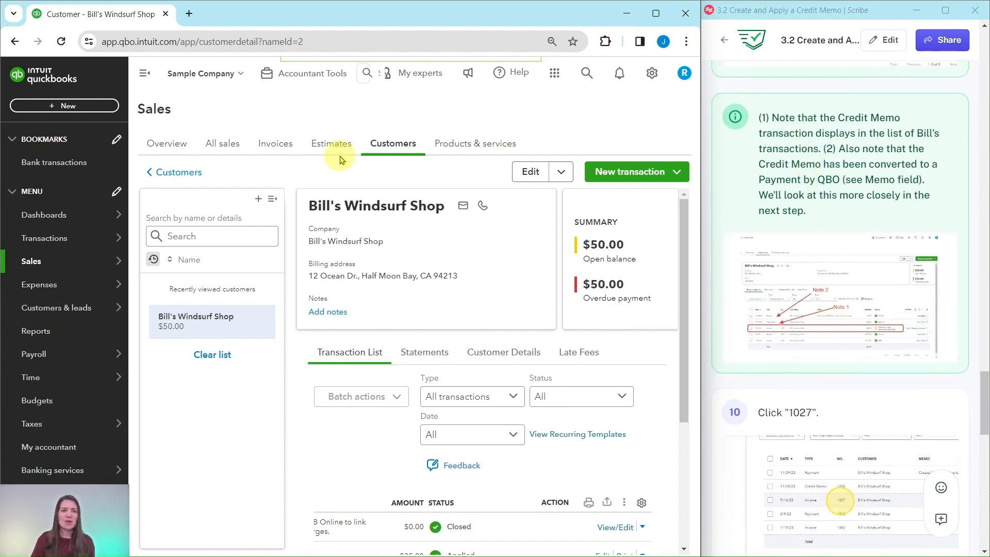
{"action": "left_click", "coordinate": [272, 201]}
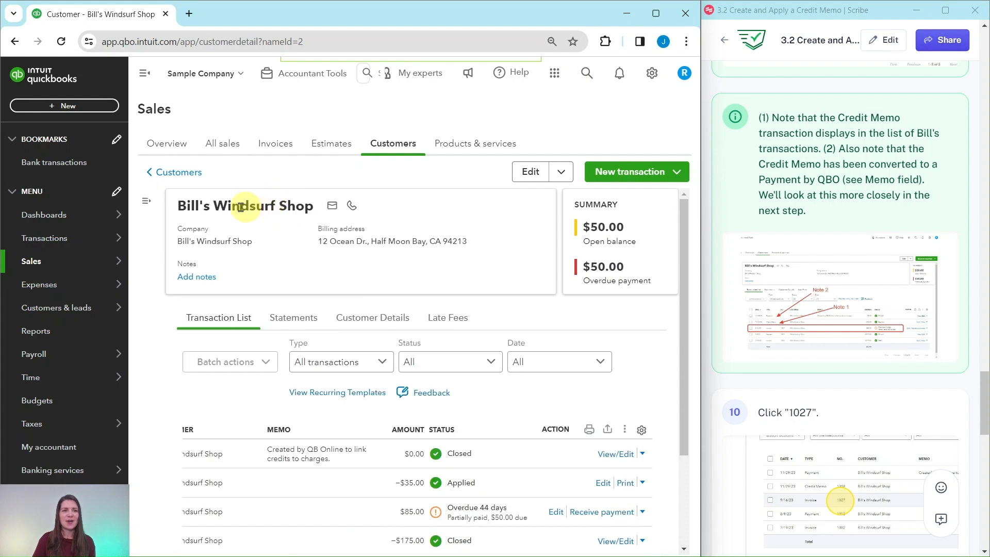
Examine the customer's payment and credit memo entries in the transaction list, and open the details of overdue invoice 1027.
{"action": "scroll", "coordinate": [404, 360], "scroll_direction": "down", "scroll_amount": 3}
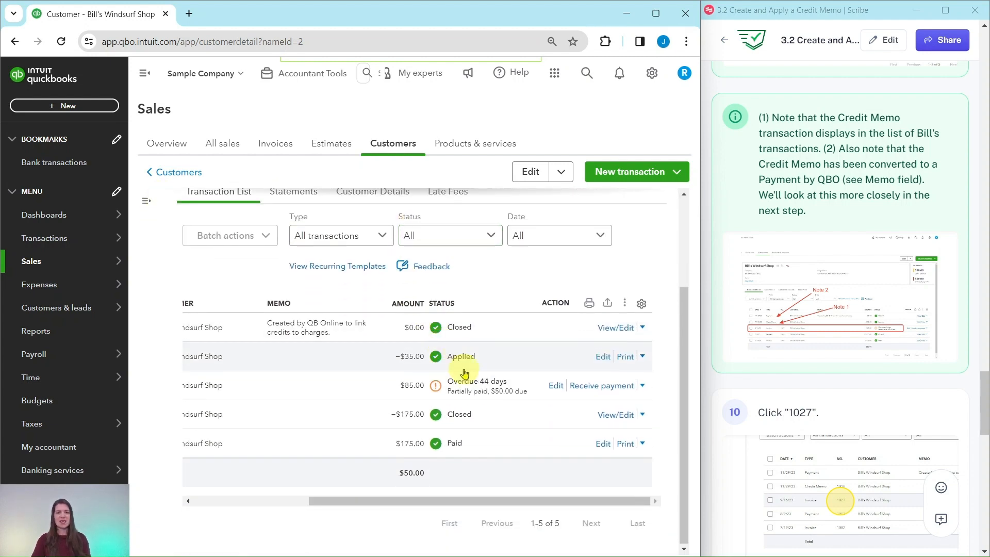
{"action": "left_click_drag", "start_coordinate": [453, 501], "coordinate": [267, 503]}
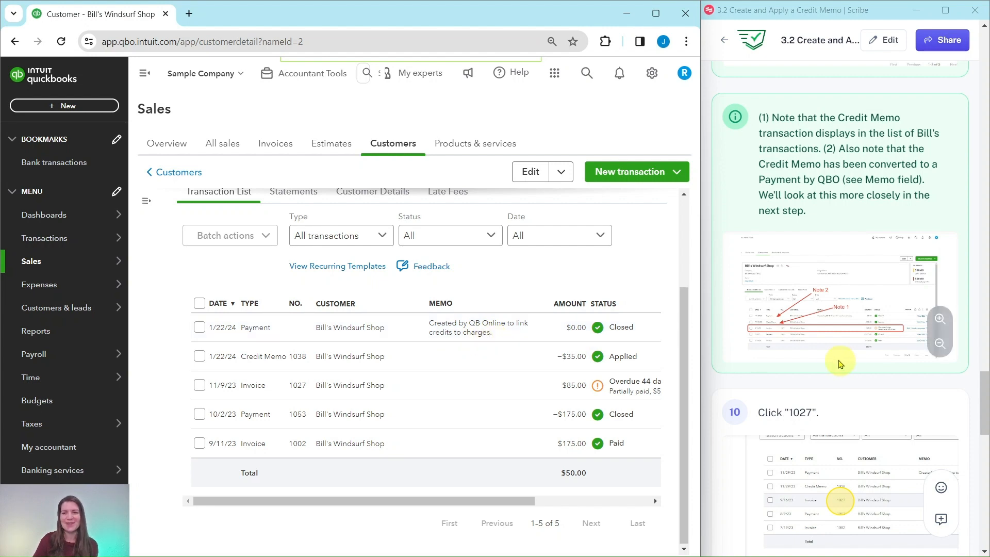
{"action": "scroll", "coordinate": [830, 361], "scroll_direction": "down", "scroll_amount": 5}
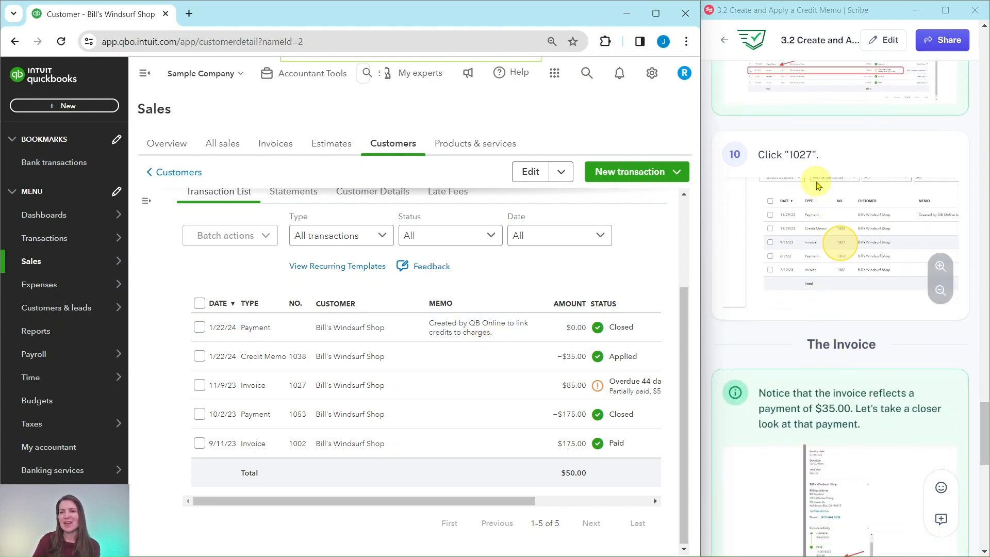
{"action": "left_click", "coordinate": [353, 391]}
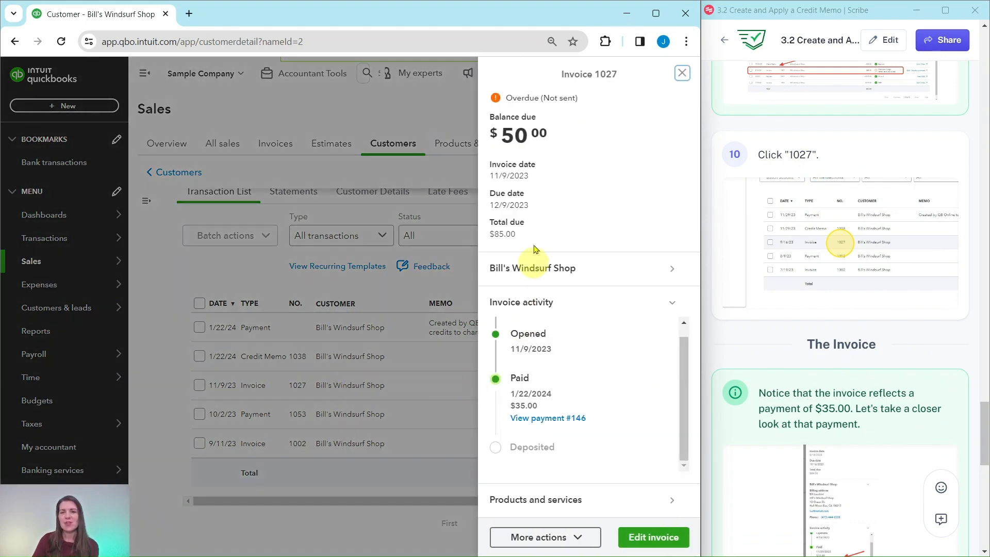
Open the payment linked in invoice 1027's activity, examine how it is applied to the invoice, and close the payment.
{"action": "scroll", "coordinate": [856, 340], "scroll_direction": "down", "scroll_amount": 4}
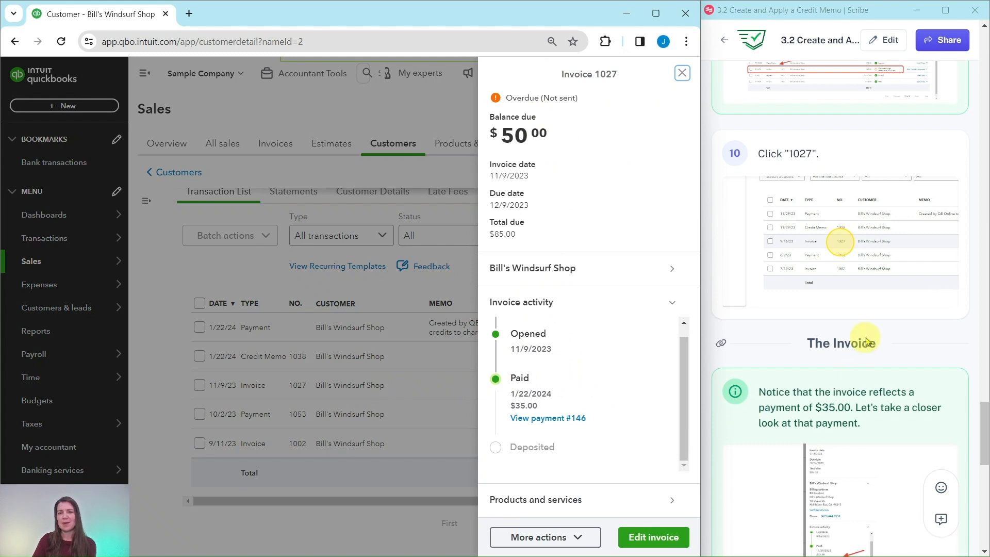
{"action": "scroll", "coordinate": [868, 339], "scroll_direction": "down", "scroll_amount": 1}
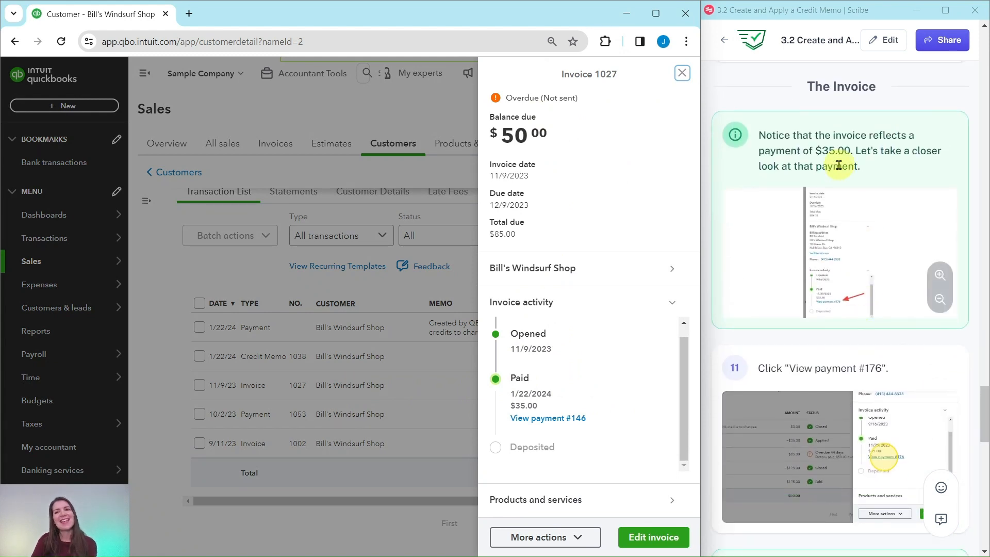
{"action": "left_click", "coordinate": [539, 423]}
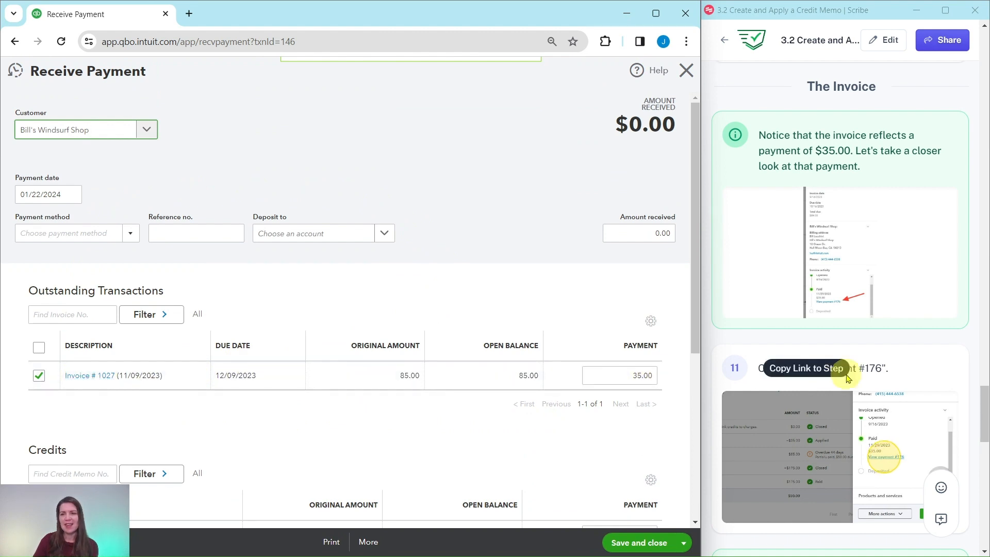
{"action": "scroll", "coordinate": [847, 378], "scroll_direction": "down", "scroll_amount": 9}
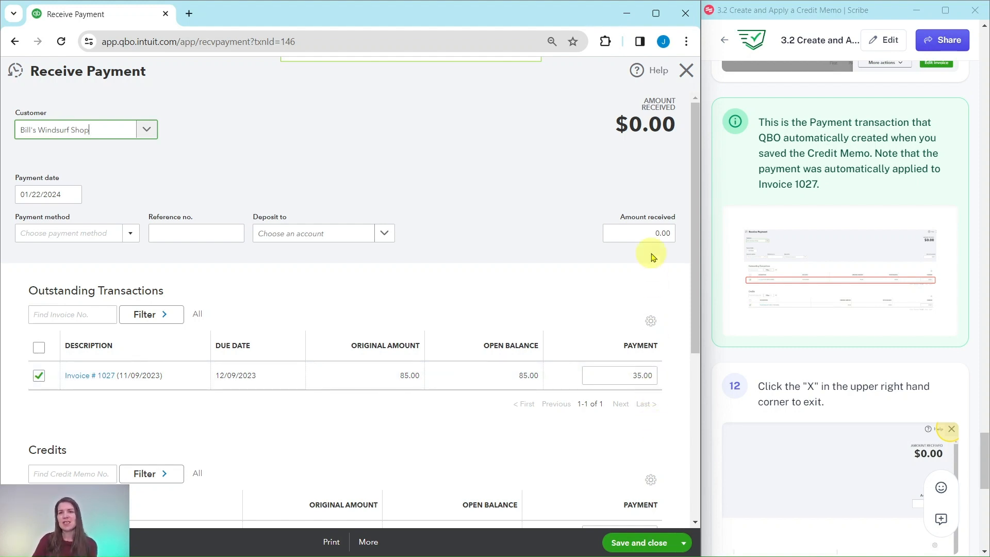
{"action": "left_click", "coordinate": [685, 70]}
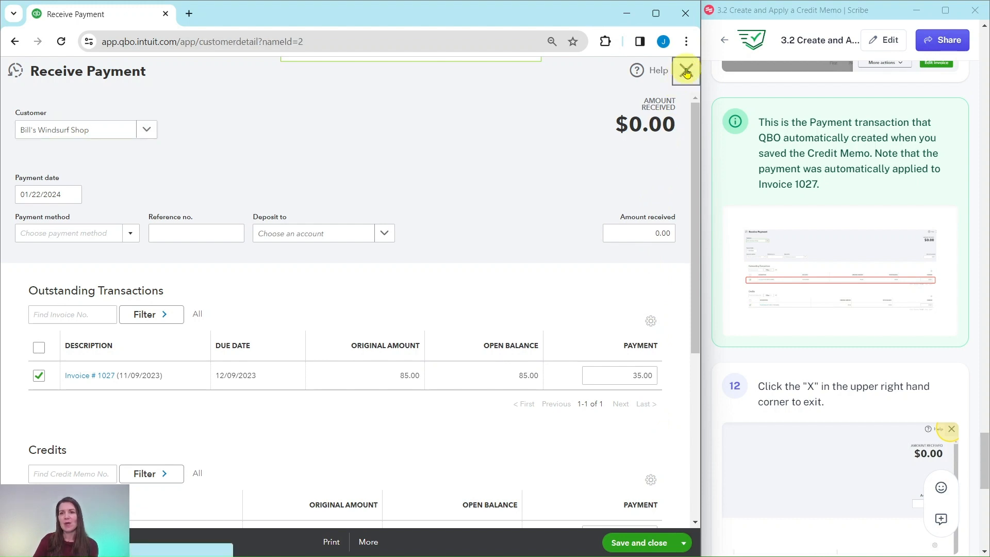
Open the Advanced section of the company's account settings to view the Automation options.
{"action": "scroll", "coordinate": [797, 178], "scroll_direction": "down", "scroll_amount": 7}
{"action": "scroll", "coordinate": [797, 180], "scroll_direction": "down", "scroll_amount": 2}
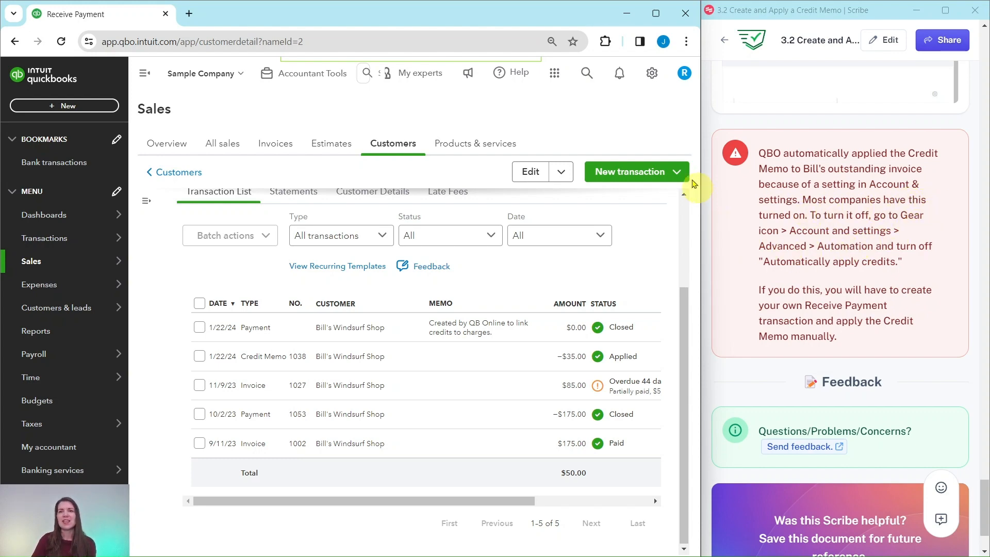
{"action": "left_click", "coordinate": [652, 78]}
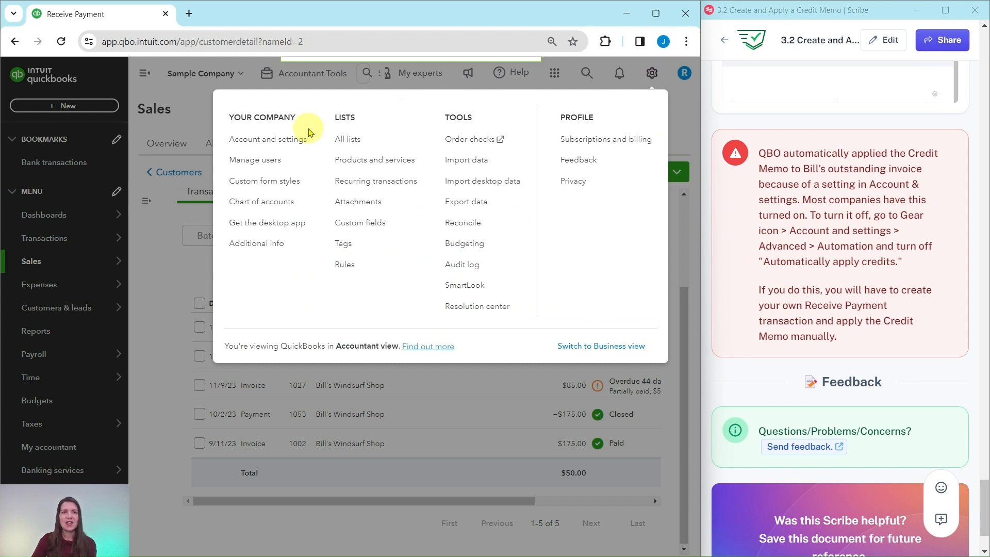
{"action": "left_click", "coordinate": [263, 145]}
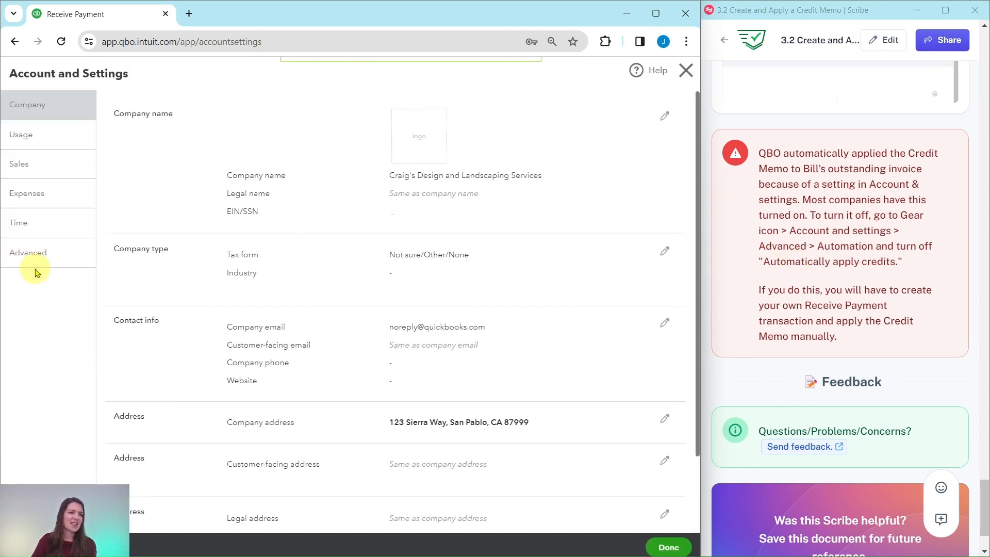
{"action": "left_click", "coordinate": [31, 258]}
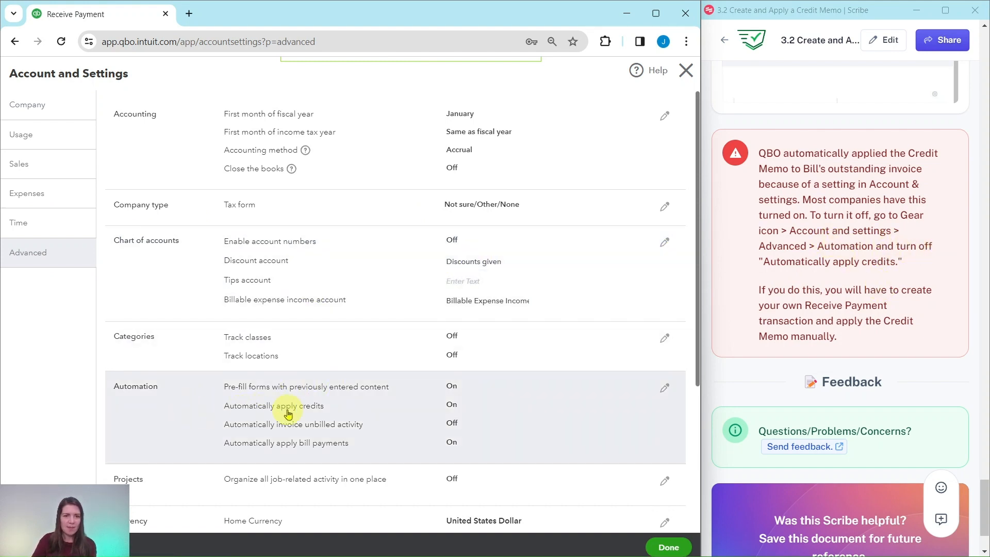
Switch off "Automatically apply credits" in the Automation settings, and leave the account settings without saving.
{"action": "left_click", "coordinate": [507, 411]}
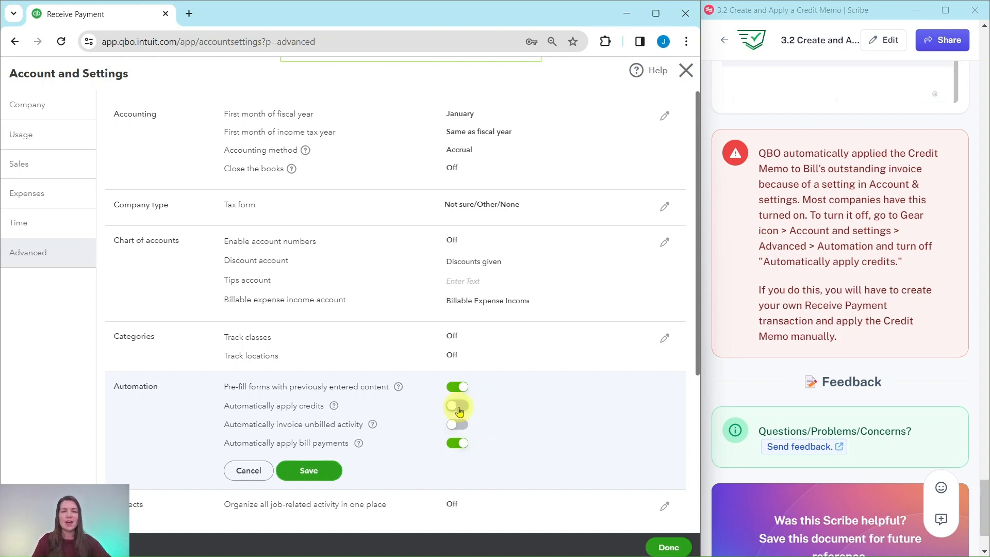
{"action": "left_click", "coordinate": [685, 72]}
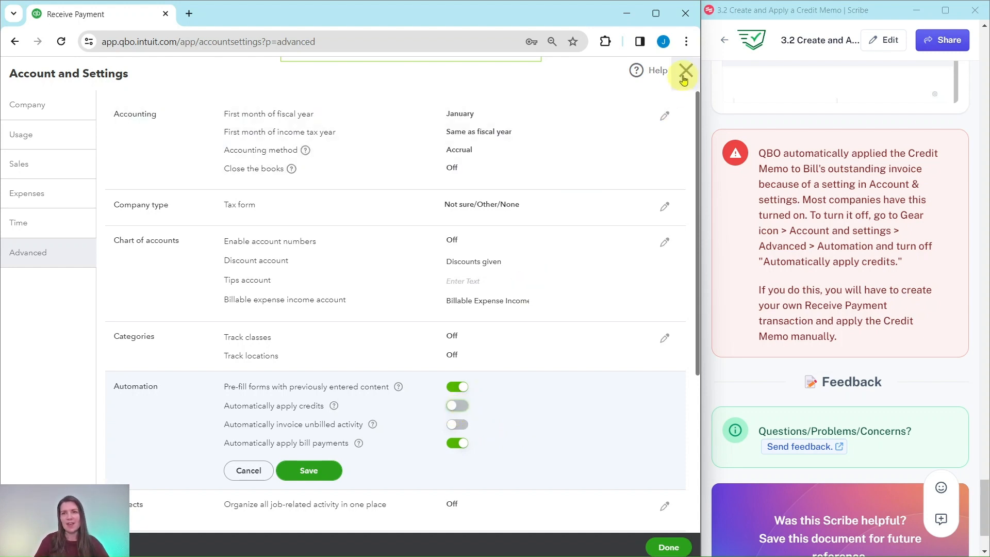
{"action": "left_click", "coordinate": [410, 323]}
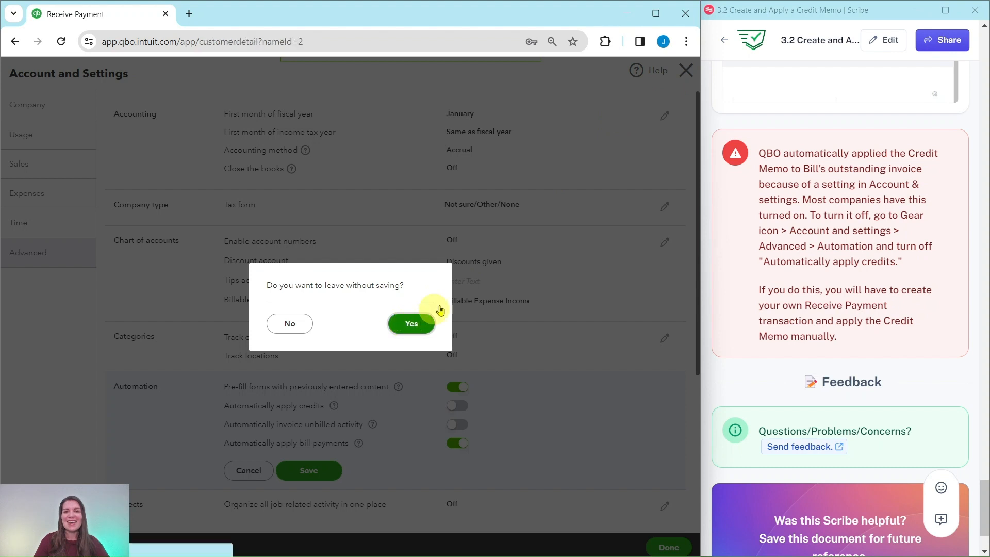